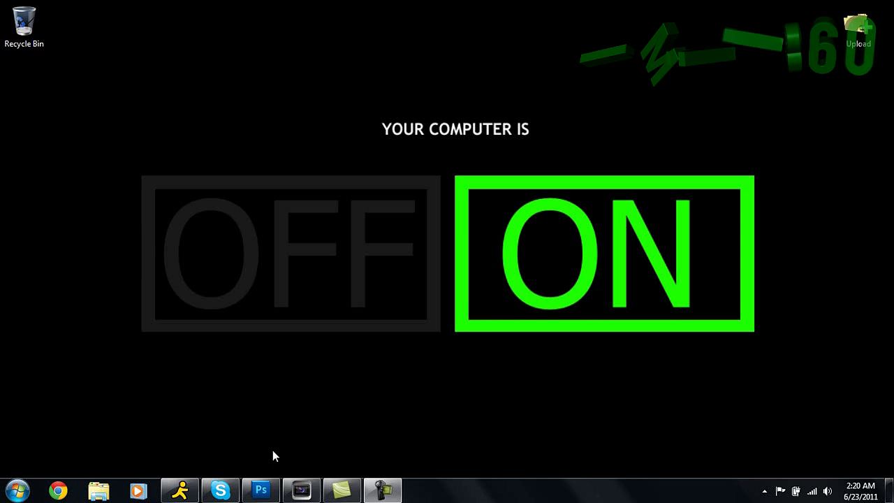
- Restore the Photoshop window holding 32567992.jpg and the 32x32.png and 64x64.png documents
{"action": "left_click", "coordinate": [260, 493]}
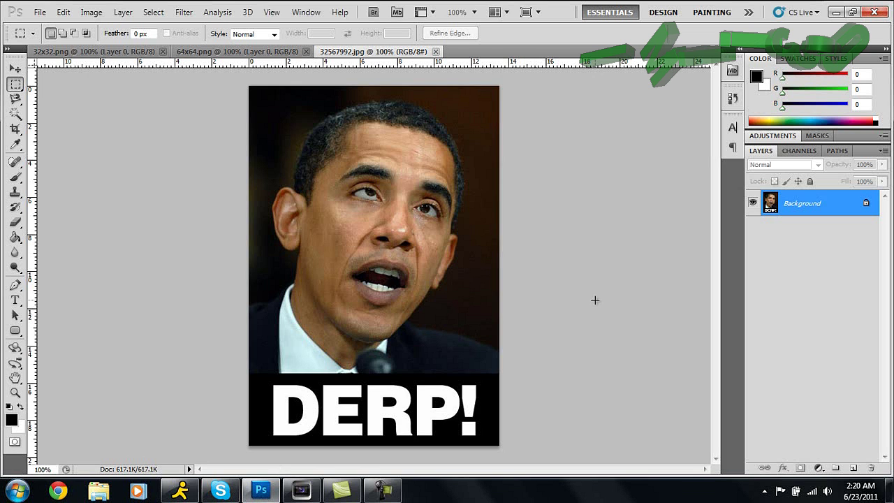
- Cancel a File > New dialog, then view the 64x64.png face and return to 32x32.png
{"action": "left_click", "coordinate": [39, 12]}
{"action": "left_click", "coordinate": [292, 135]}
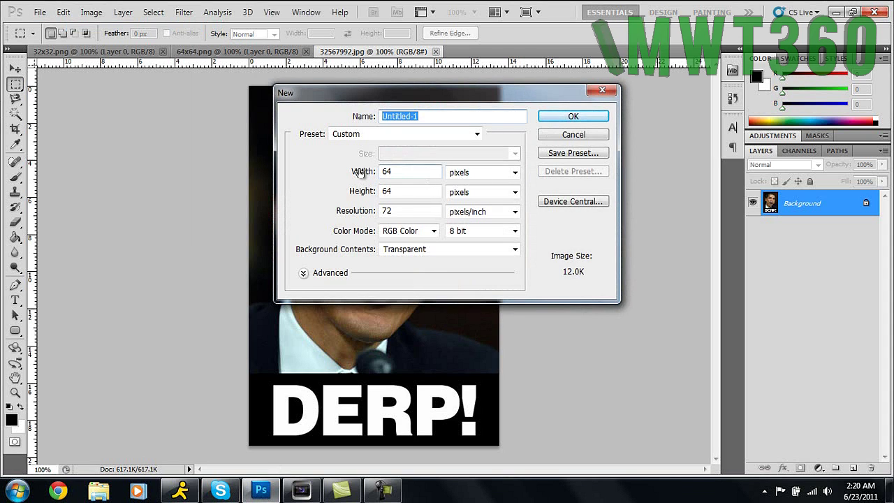
{"action": "left_click", "coordinate": [574, 136]}
{"action": "left_click", "coordinate": [95, 52]}
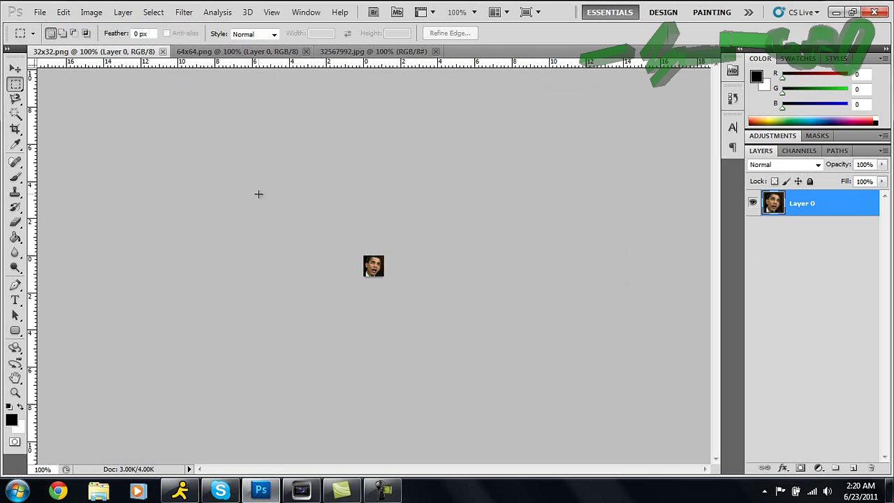
{"action": "left_click", "coordinate": [212, 53]}
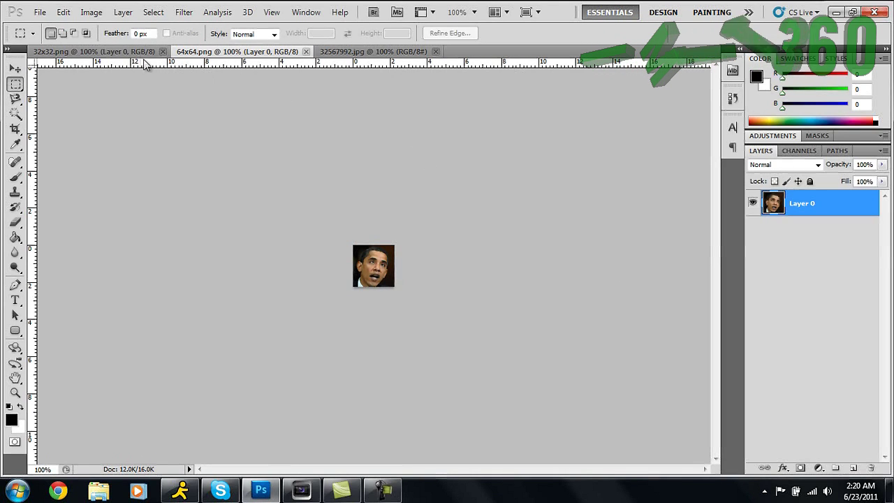
{"action": "left_click", "coordinate": [94, 52]}
- Save the 32x32 face image to the desktop as pp_32 in PNG format
{"action": "left_click", "coordinate": [41, 13]}
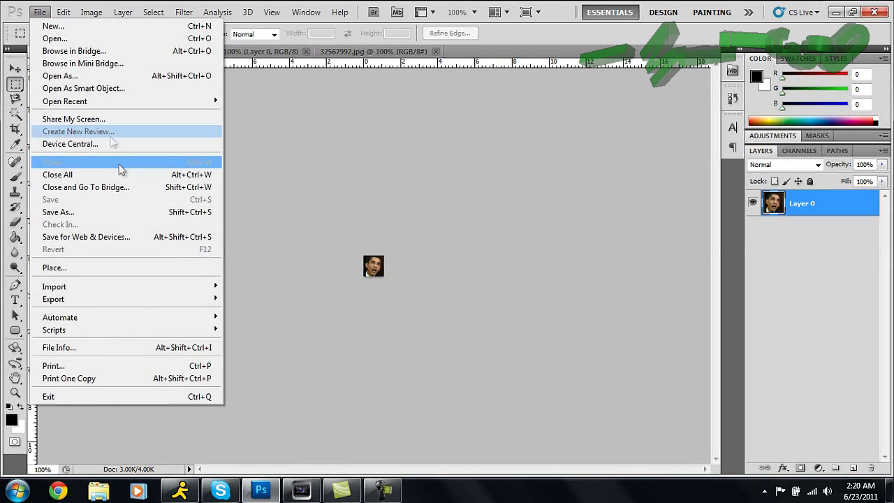
{"action": "left_click", "coordinate": [87, 210]}
{"action": "type", "text": "pp_"}
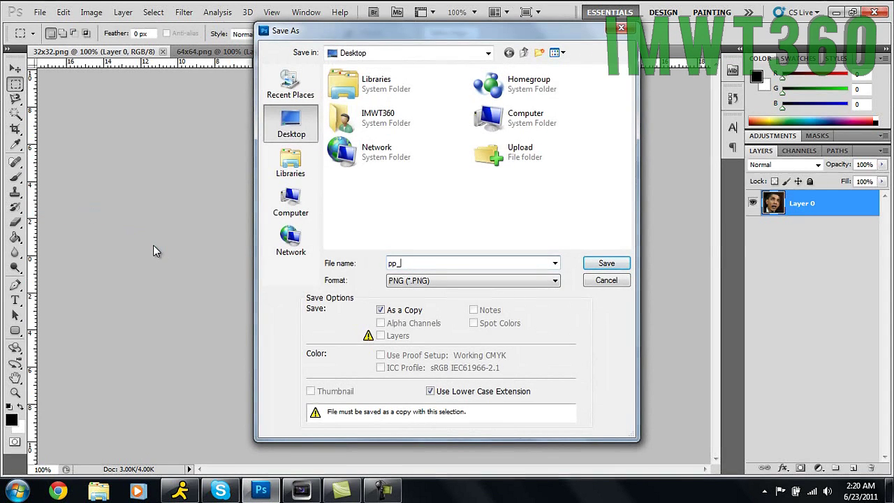
{"action": "type", "text": "32"}
{"action": "left_click", "coordinate": [604, 267]}
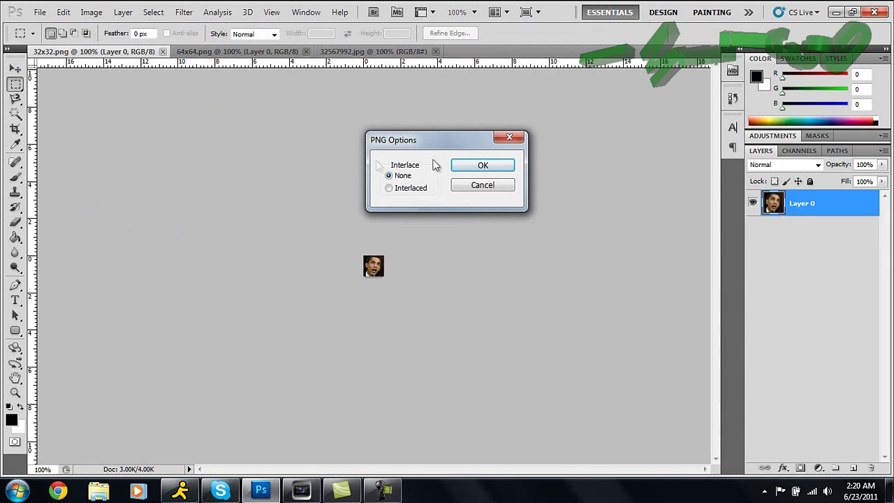
{"action": "left_click", "coordinate": [475, 162]}
- Save the 64x64 face image to the desktop as pp_64 in PNG format
{"action": "left_click", "coordinate": [209, 53]}
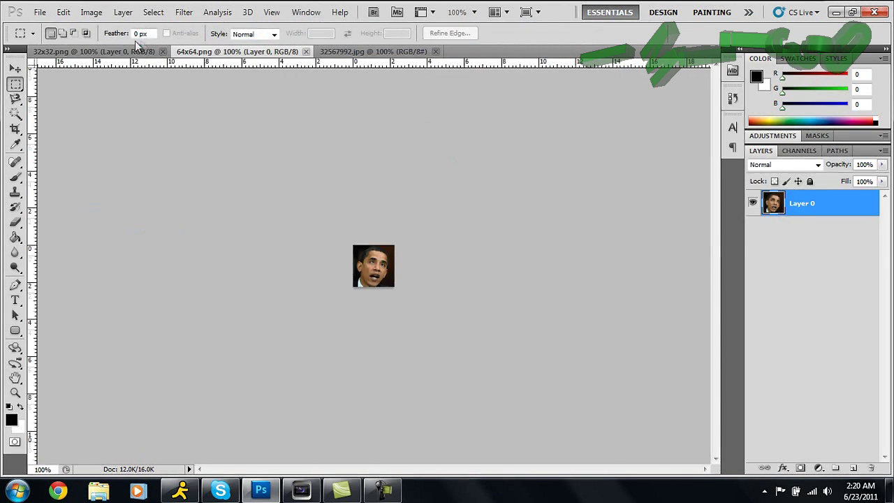
{"action": "left_click", "coordinate": [40, 12]}
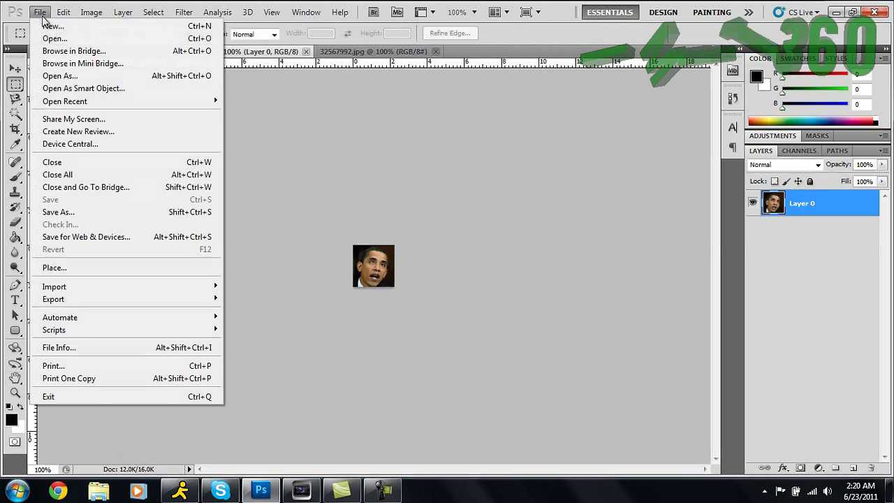
{"action": "left_click", "coordinate": [94, 213]}
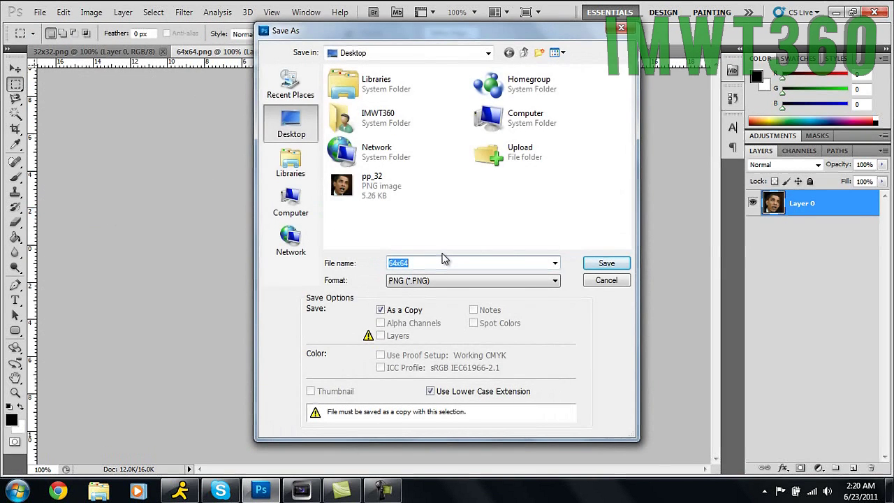
{"action": "type", "text": "pp_64"}
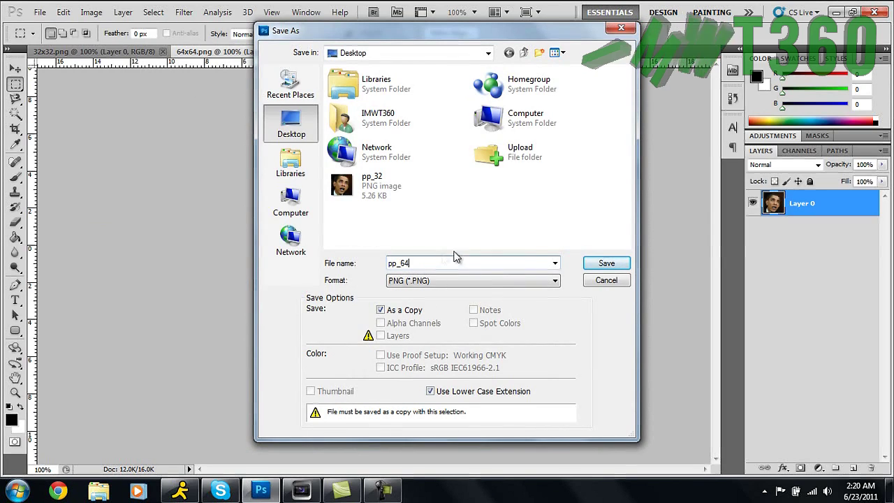
{"action": "left_click", "coordinate": [605, 264]}
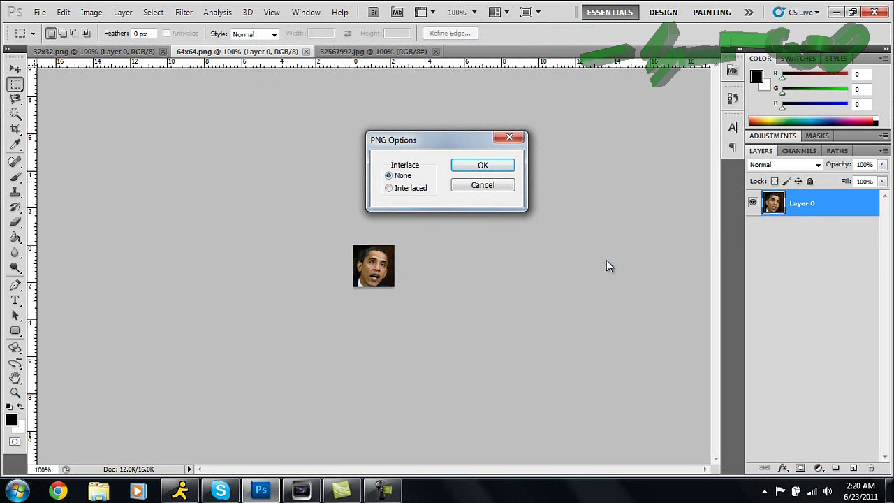
{"action": "left_click", "coordinate": [497, 164]}
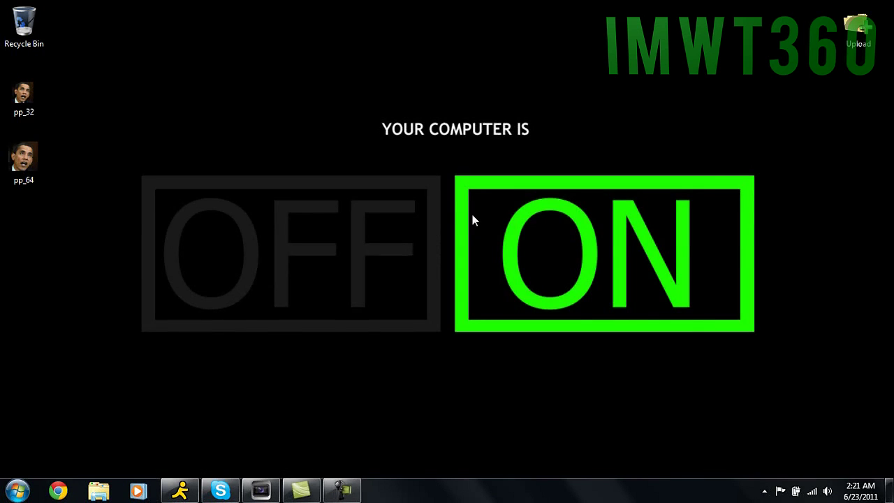
- Box-select the pp_32 and pp_64 desktop icons, then clear the selection
{"action": "left_click_drag", "start_coordinate": [79, 226], "coordinate": [7, 72]}
{"action": "left_click", "coordinate": [86, 143]}
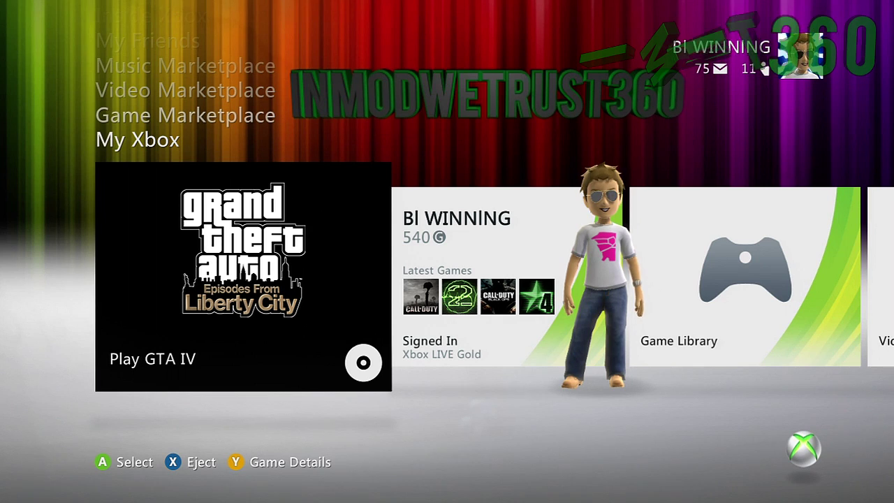
- From the Guide, reach Settings > Profile > Edit Profile > Gamer Picture > Take Personal Picture
{"action": "key", "text": "super"}
{"action": "key", "text": "Right"}
{"action": "key", "text": "Right"}
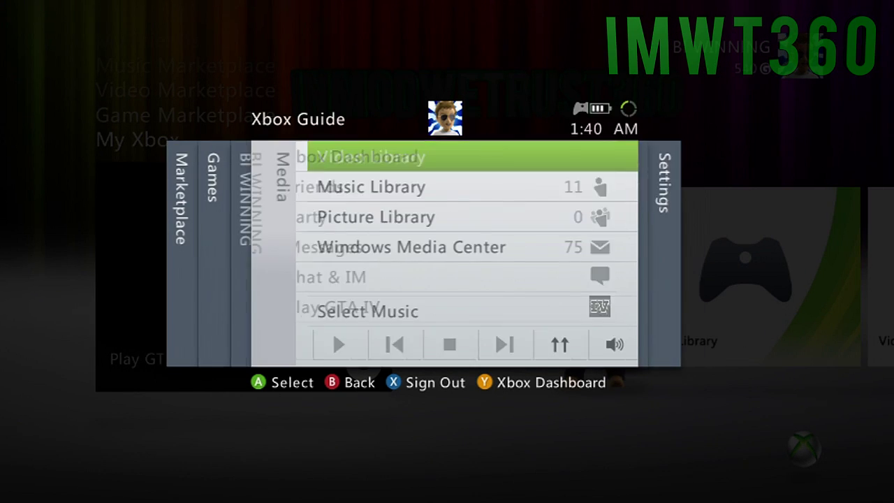
{"action": "key", "text": "Return"}
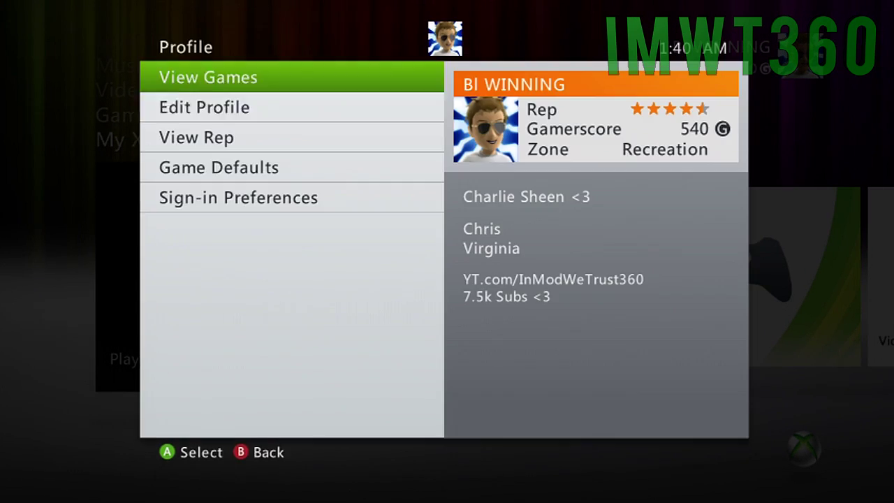
{"action": "key", "text": "Down"}
{"action": "key", "text": "Return"}
{"action": "key", "text": "Down"}
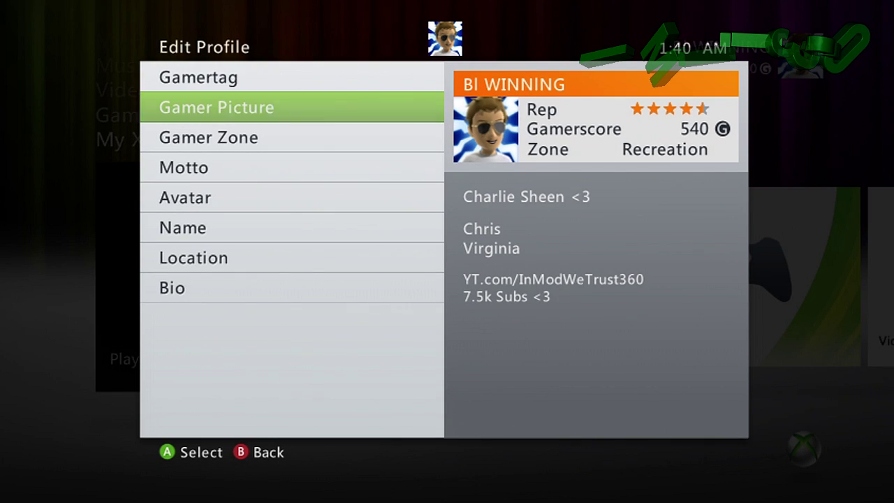
{"action": "key", "text": "Return"}
{"action": "key", "text": "Down"}
{"action": "key", "text": "Down"}
{"action": "key", "text": "Down"}
{"action": "key", "text": "Return"}
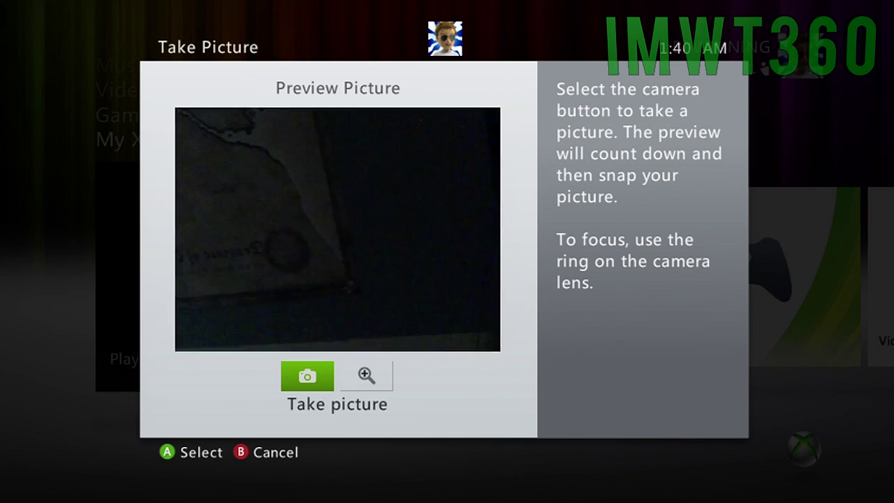
- Snap a camera photo and accept it as the personal gamer picture
{"action": "key", "text": "Return"}
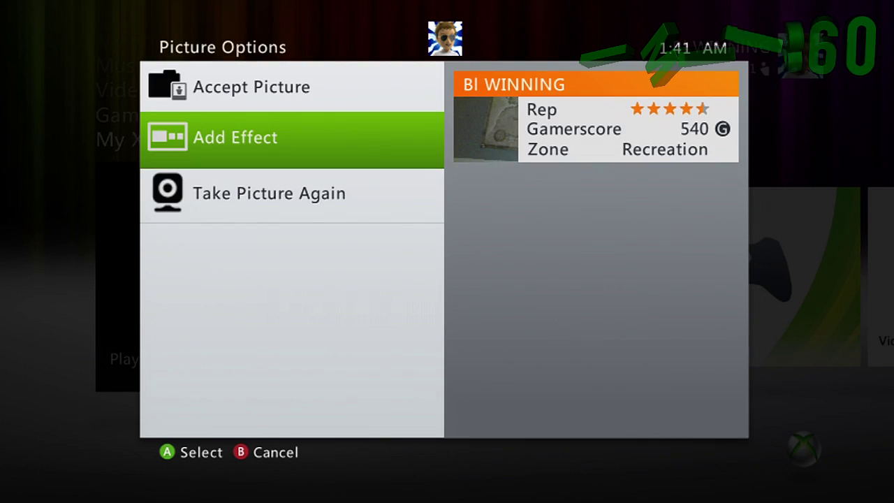
{"action": "key", "text": "Up"}
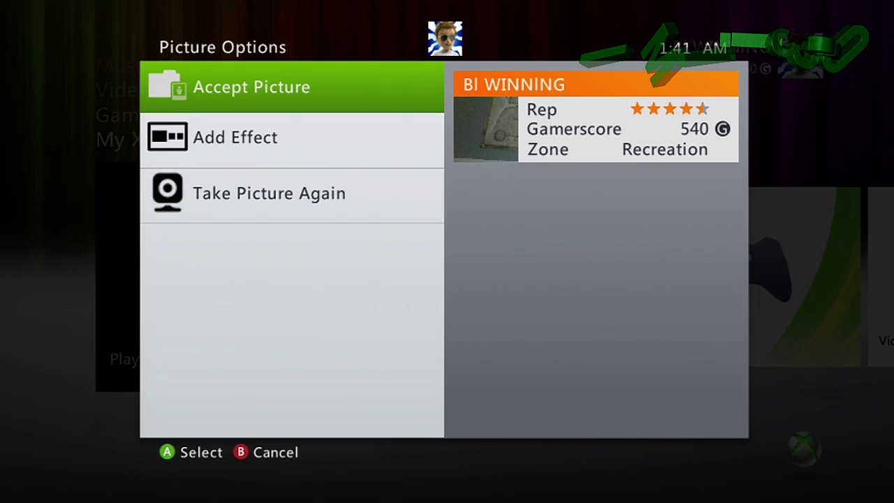
{"action": "key", "text": "Return"}
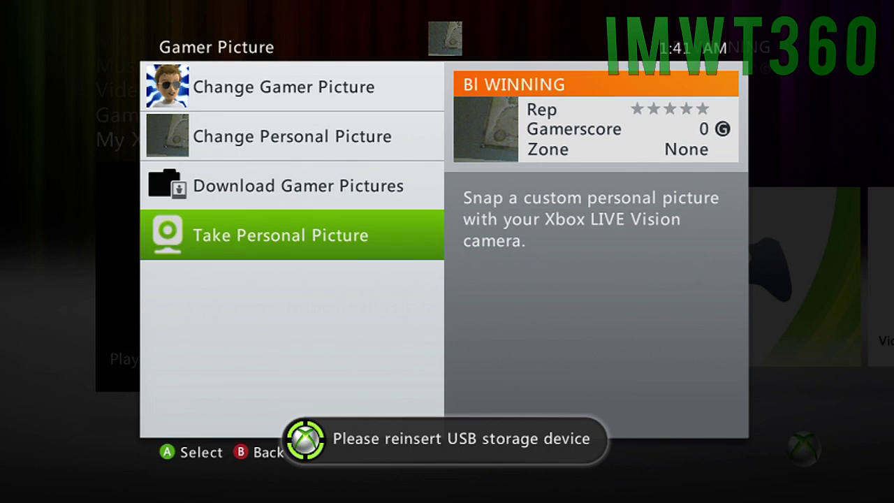
- Back out of the Gamer Picture menu to the My Xbox dashboard
{"action": "key", "text": "Escape"}
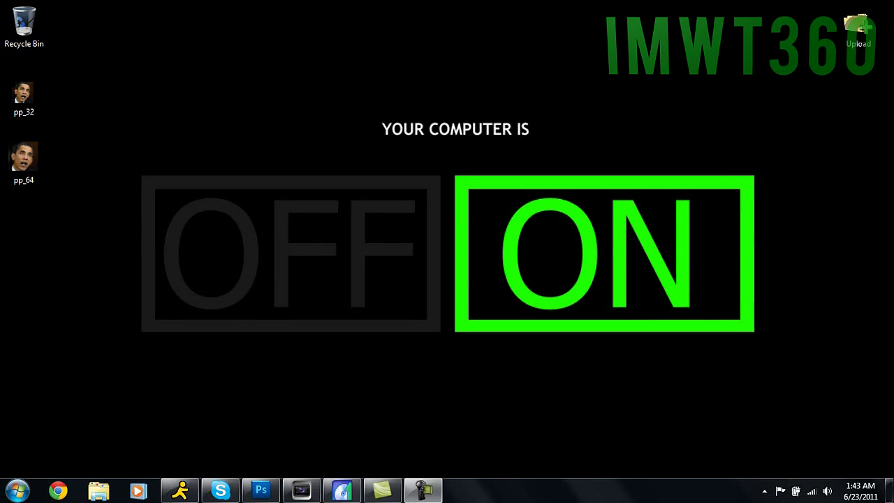
- Run Horizon from Modding > Modding Programs and close the Explorer window
{"action": "mouse_move", "coordinate": [293, 10]}
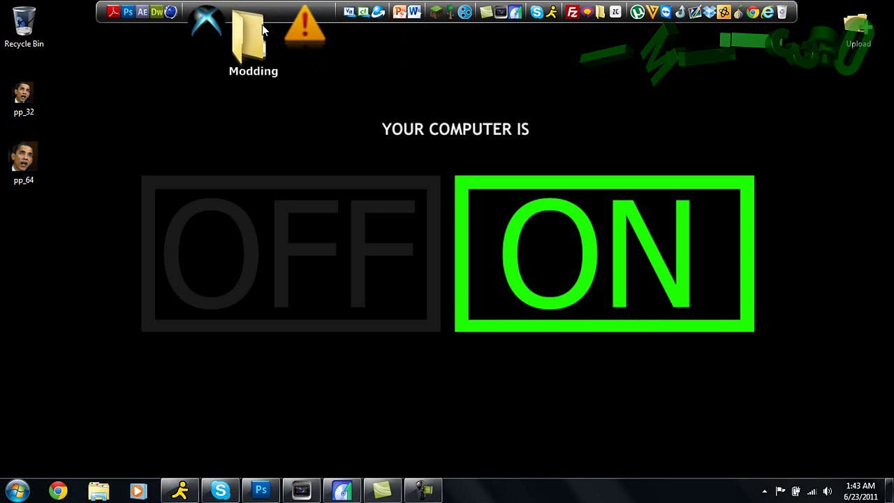
{"action": "left_click", "coordinate": [263, 30]}
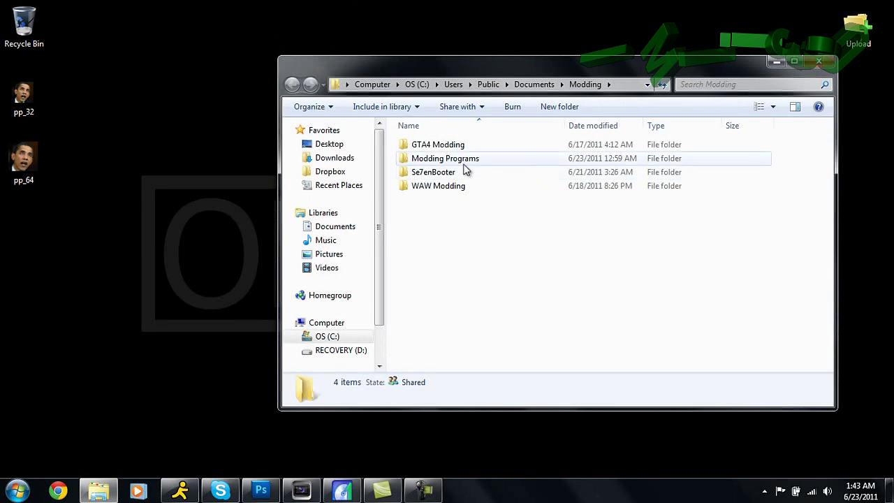
{"action": "double_click", "coordinate": [450, 159]}
{"action": "left_click", "coordinate": [438, 173]}
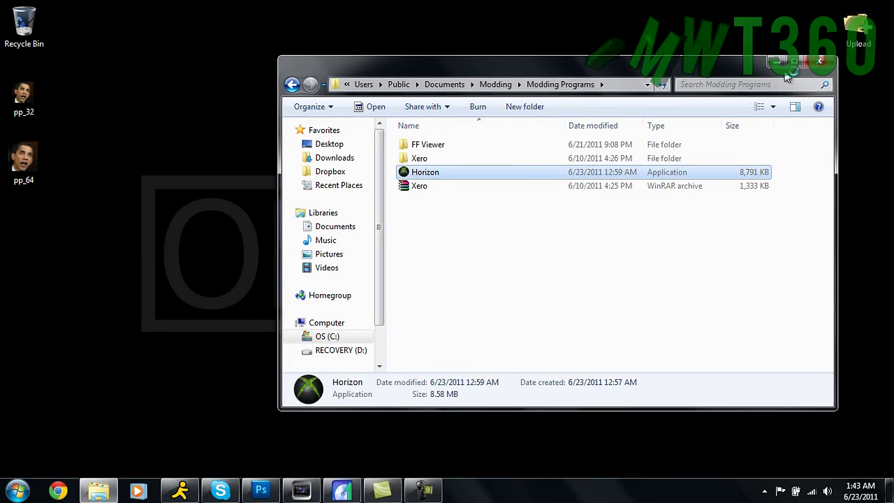
{"action": "left_click", "coordinate": [820, 61]}
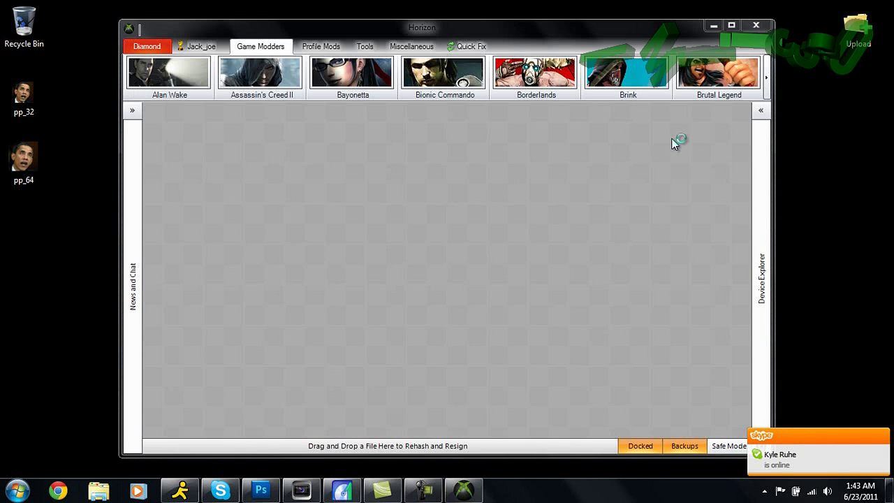
- Extract the gamer profile from the flash drive's Gamer Profiles folder to the Desktop
{"action": "left_click", "coordinate": [761, 111]}
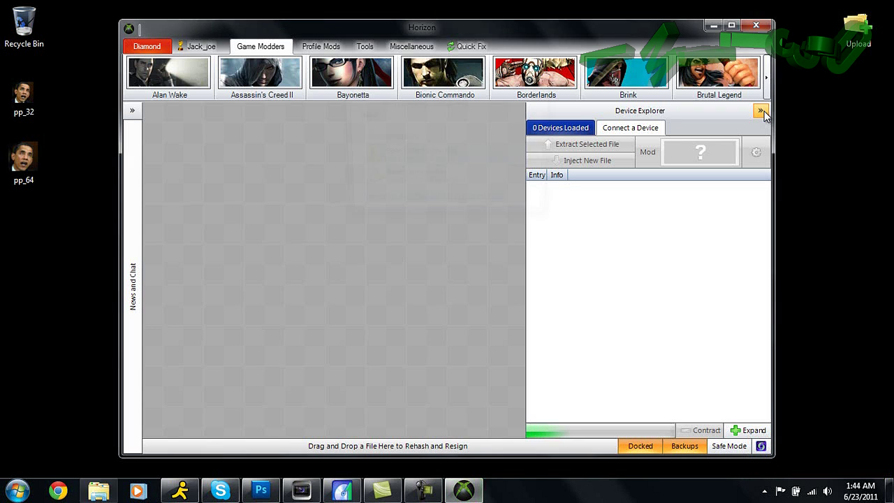
{"action": "left_click", "coordinate": [535, 74]}
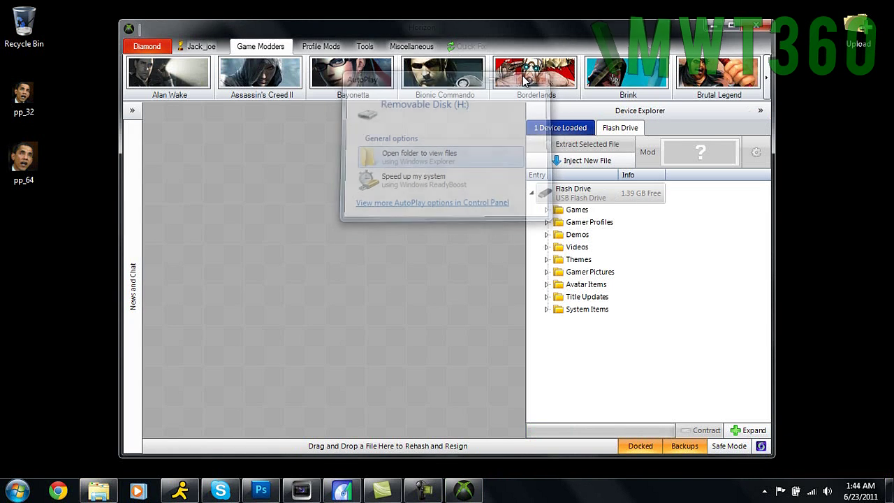
{"action": "left_click", "coordinate": [547, 223]}
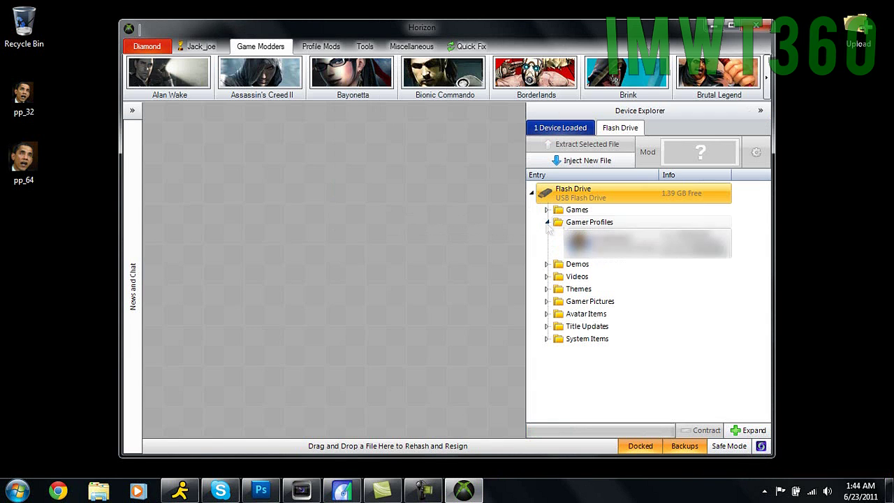
{"action": "right_click", "coordinate": [602, 253]}
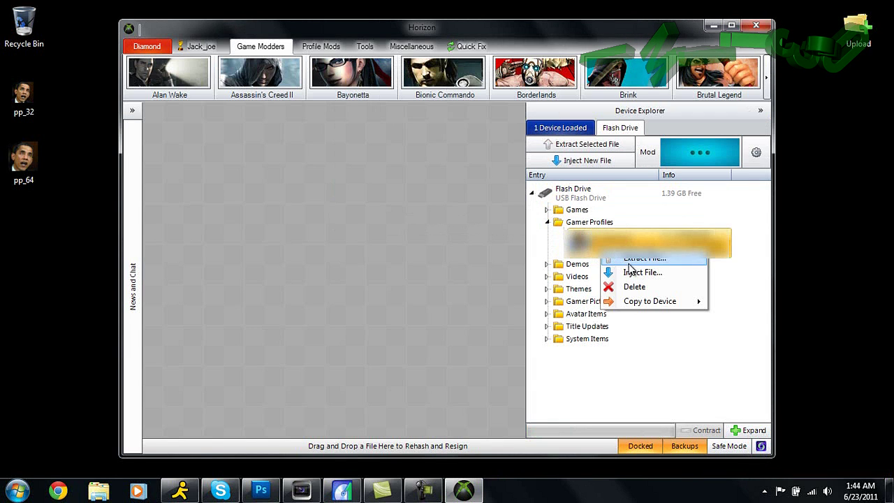
{"action": "left_click", "coordinate": [628, 262]}
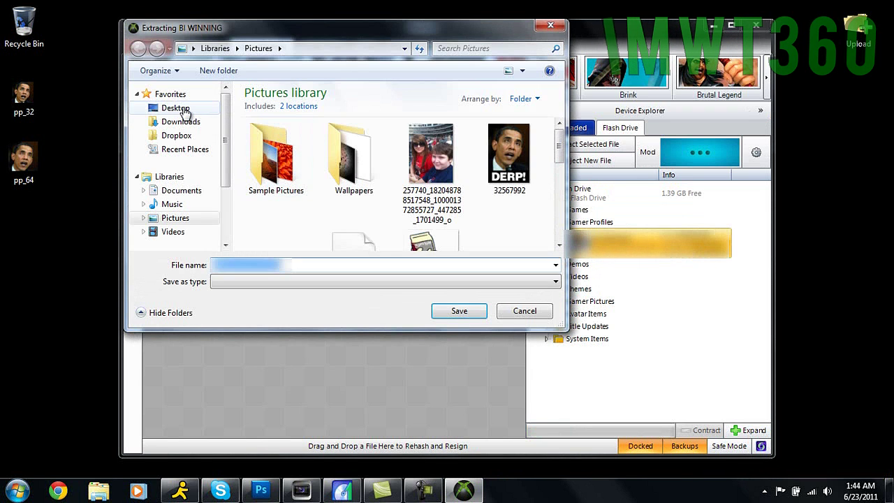
{"action": "left_click", "coordinate": [181, 110]}
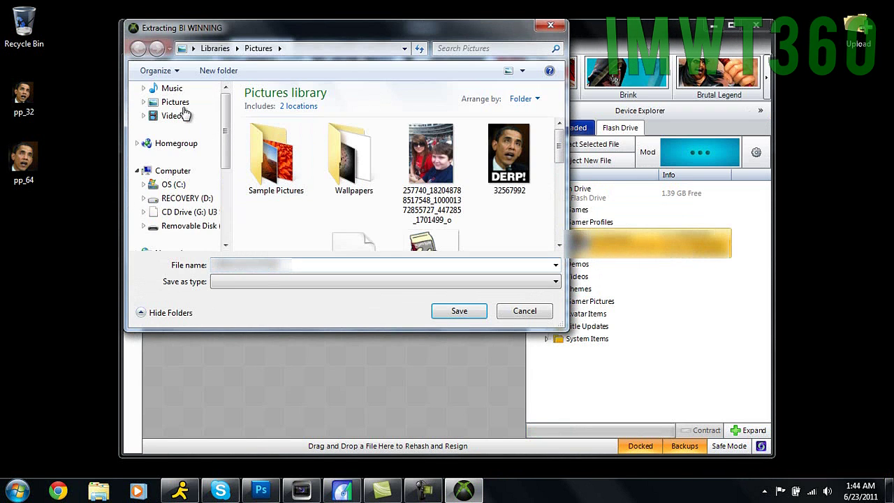
{"action": "left_click", "coordinate": [447, 314]}
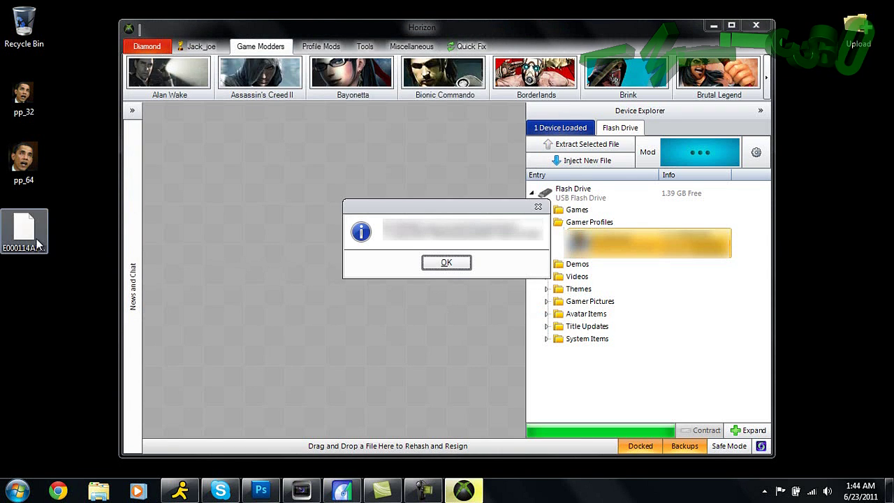
{"action": "left_click", "coordinate": [452, 264]}
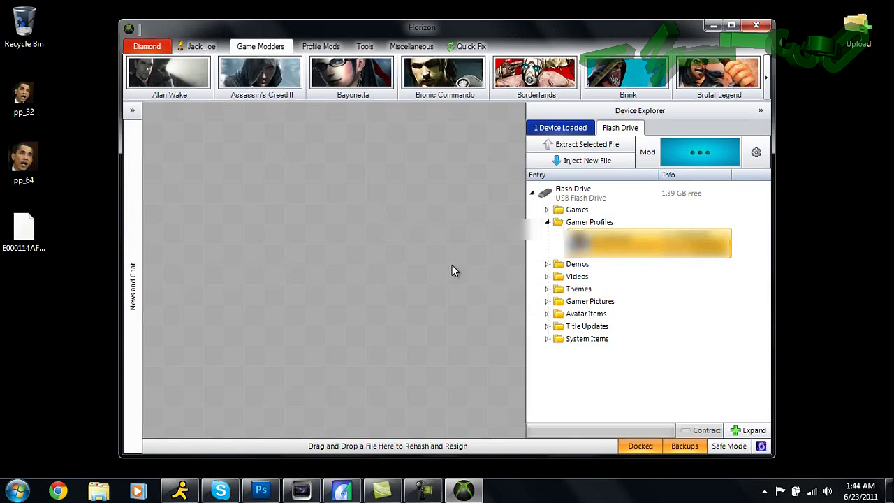
{"action": "left_click", "coordinate": [760, 112]}
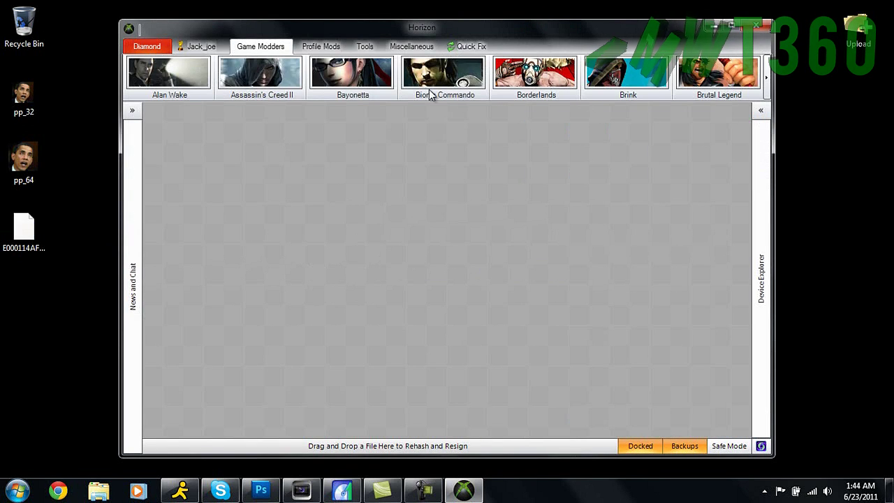
{"action": "left_click", "coordinate": [365, 47]}
- Open the extracted profile in Package Manager and list its Contents down to pp_64.png
{"action": "left_click", "coordinate": [466, 81]}
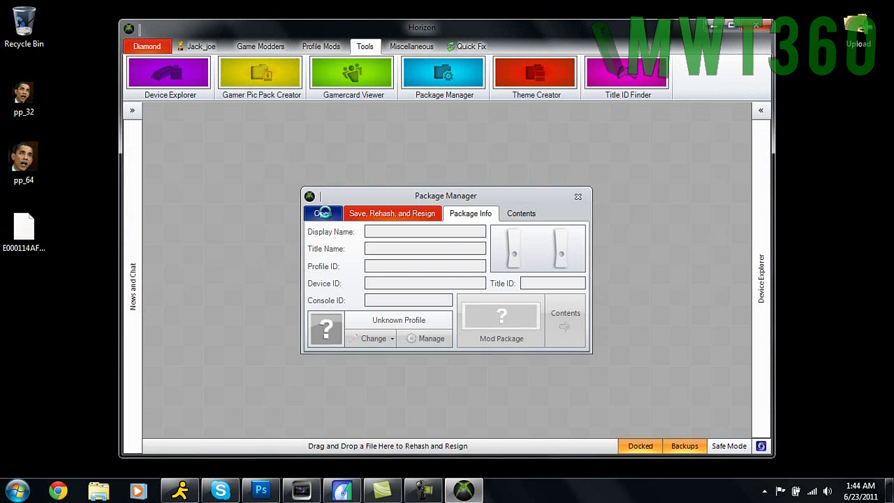
{"action": "left_click", "coordinate": [323, 213]}
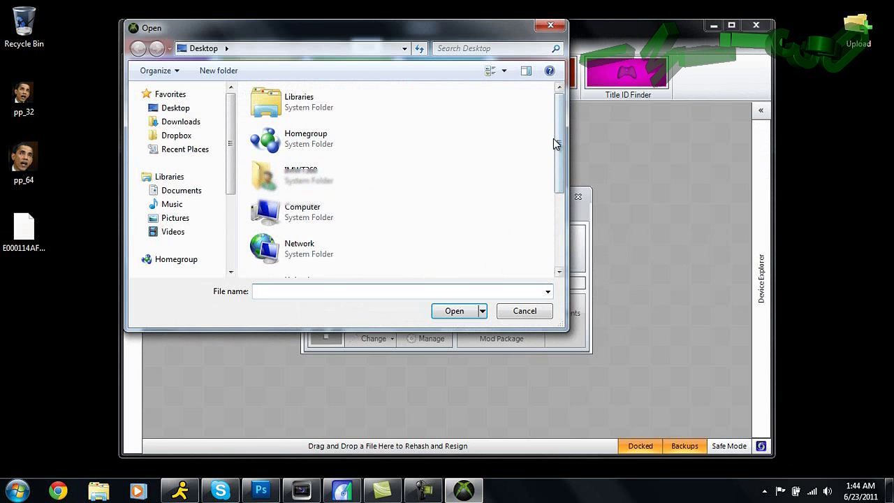
{"action": "scroll", "coordinate": [346, 188], "scroll_direction": "down", "scroll_amount": 3}
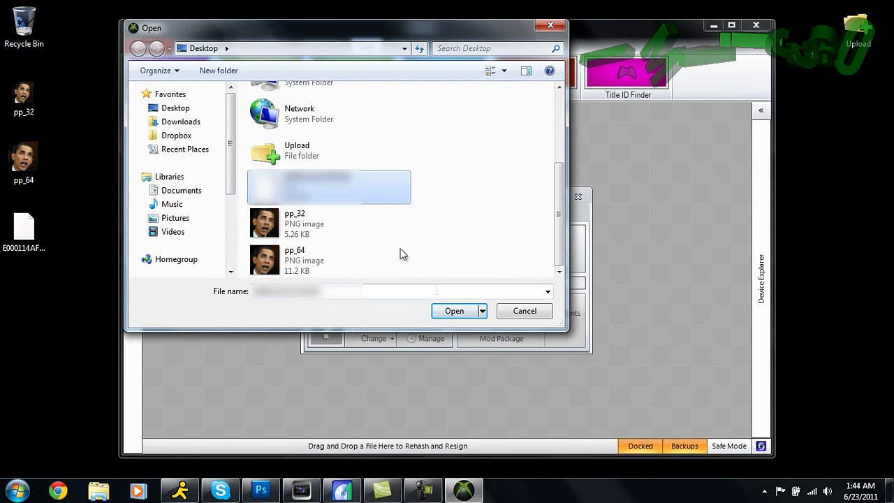
{"action": "left_click", "coordinate": [454, 311]}
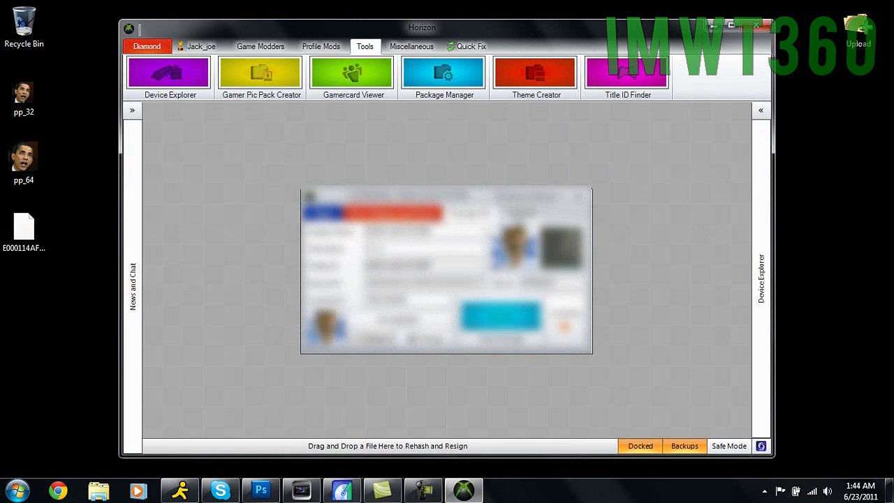
{"action": "left_click", "coordinate": [521, 213]}
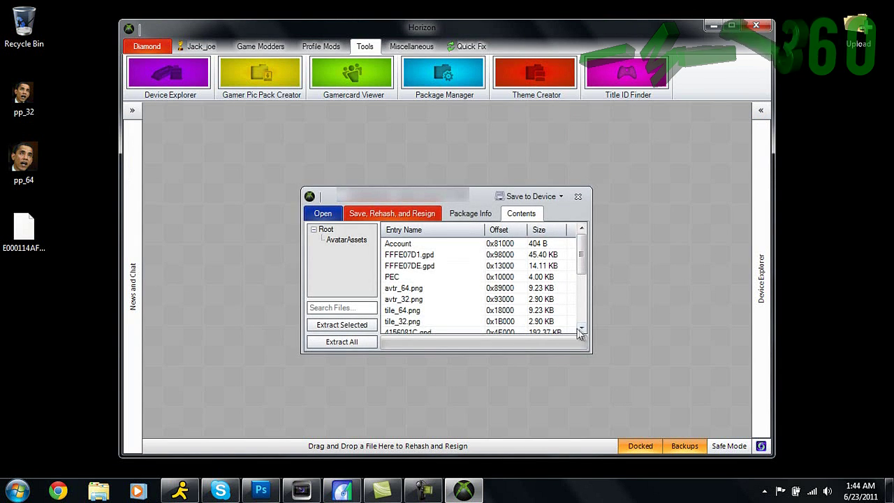
{"action": "left_click", "coordinate": [581, 329]}
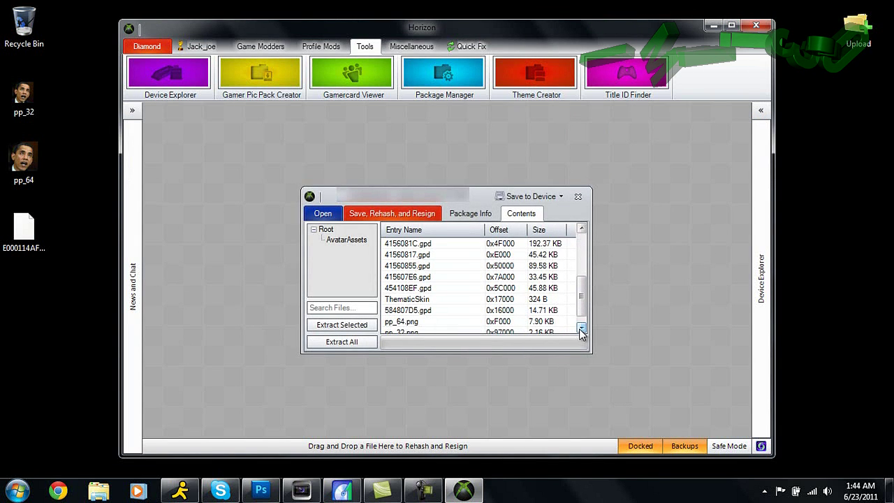
{"action": "left_click", "coordinate": [580, 330]}
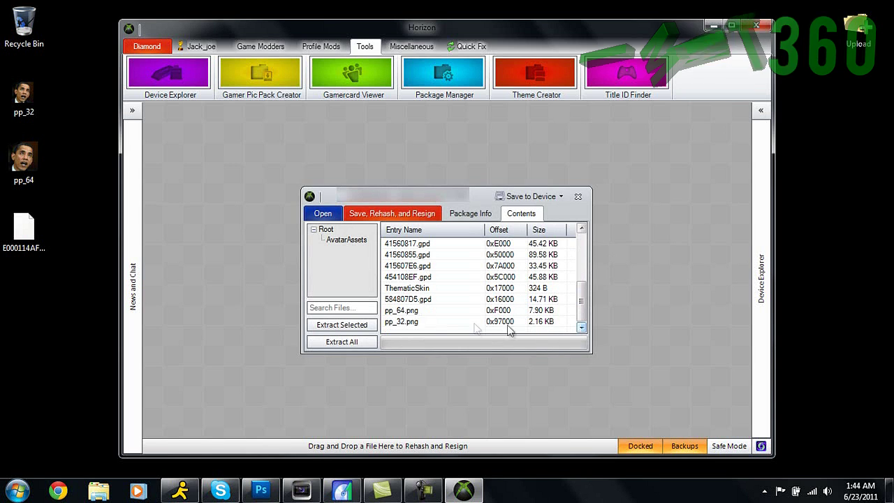
{"action": "left_click", "coordinate": [413, 313]}
- Replace pp_64.png in the package with the new pp_64 desktop image
{"action": "right_click", "coordinate": [414, 315]}
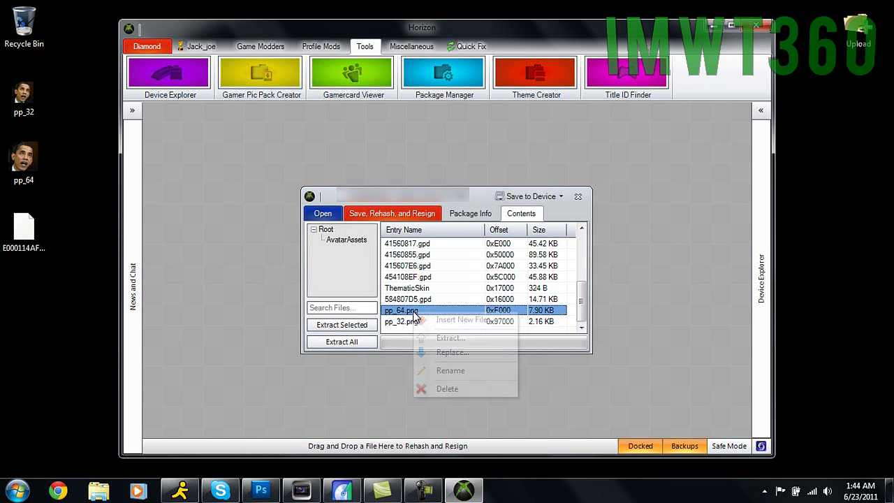
{"action": "left_click", "coordinate": [458, 352]}
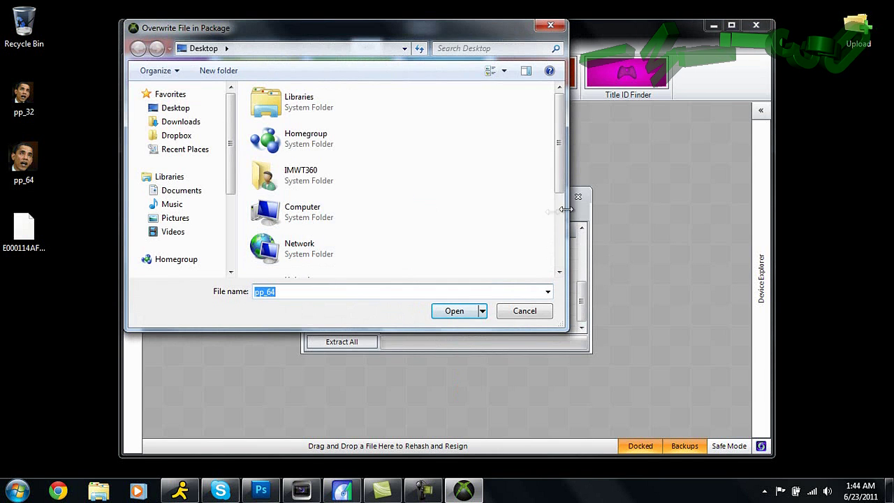
{"action": "scroll", "coordinate": [563, 209], "scroll_direction": "down", "scroll_amount": 5}
{"action": "left_click", "coordinate": [302, 253]}
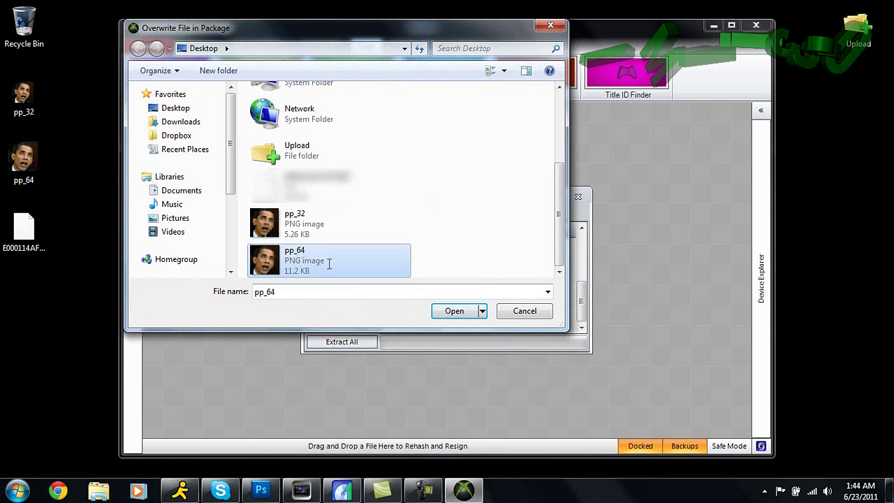
{"action": "left_click", "coordinate": [453, 313]}
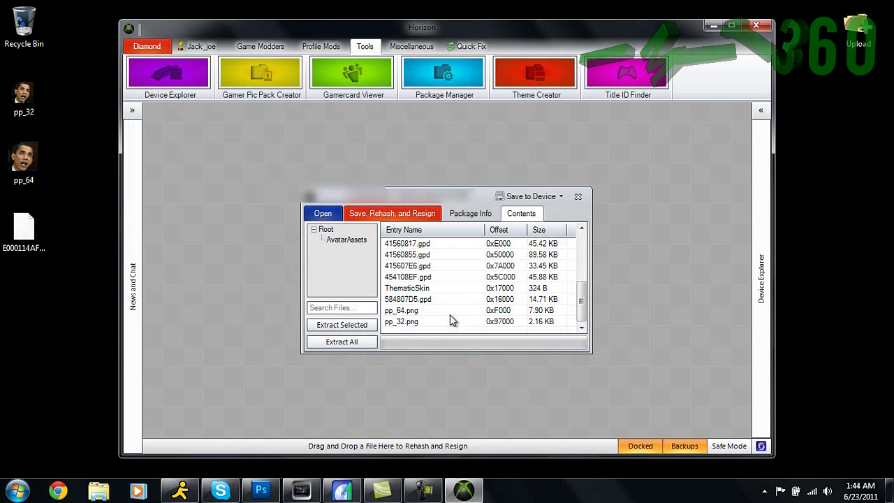
- Replace pp_32.png in the package with the new pp_32 desktop image
{"action": "right_click", "coordinate": [415, 327]}
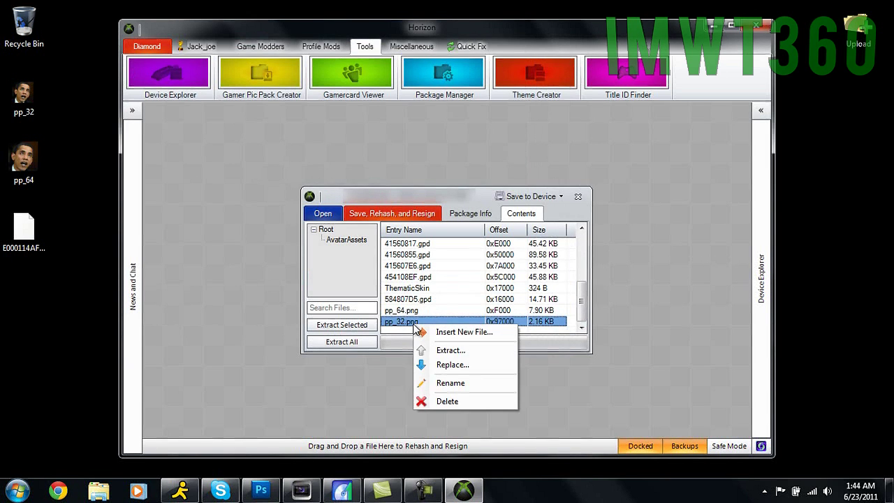
{"action": "left_click", "coordinate": [470, 364]}
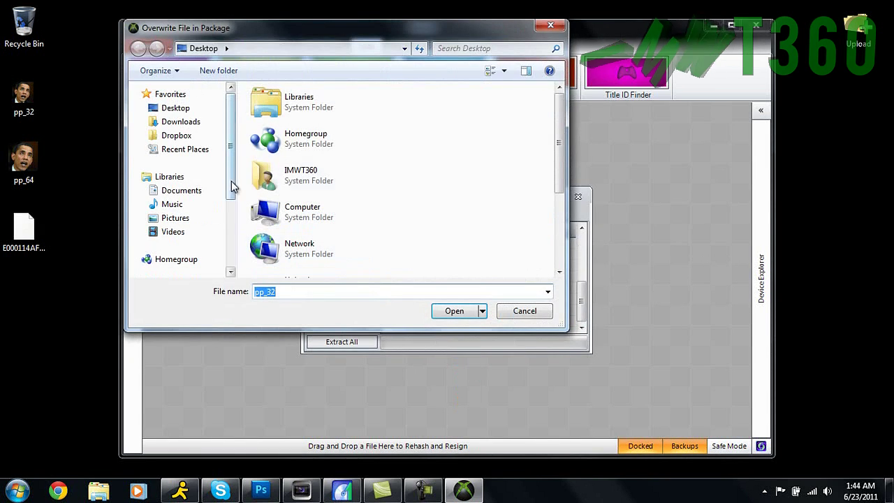
{"action": "left_click_drag", "start_coordinate": [560, 182], "coordinate": [564, 257]}
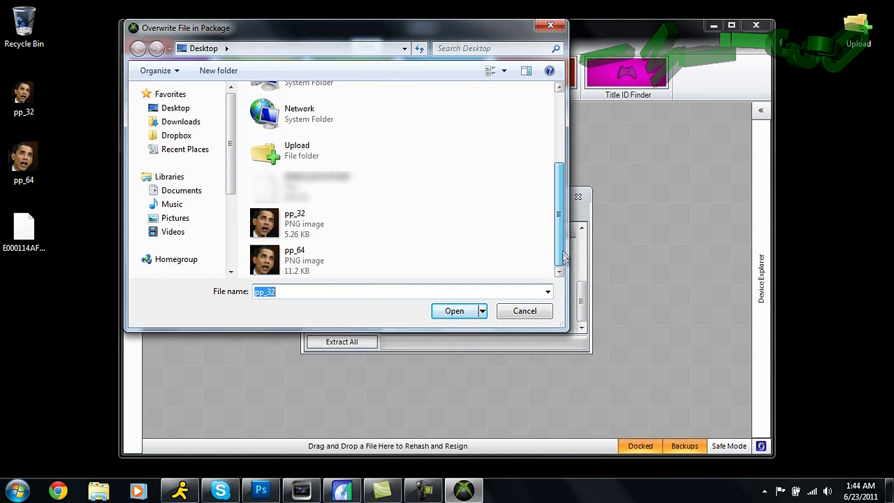
{"action": "left_click", "coordinate": [312, 224]}
{"action": "left_click", "coordinate": [448, 314]}
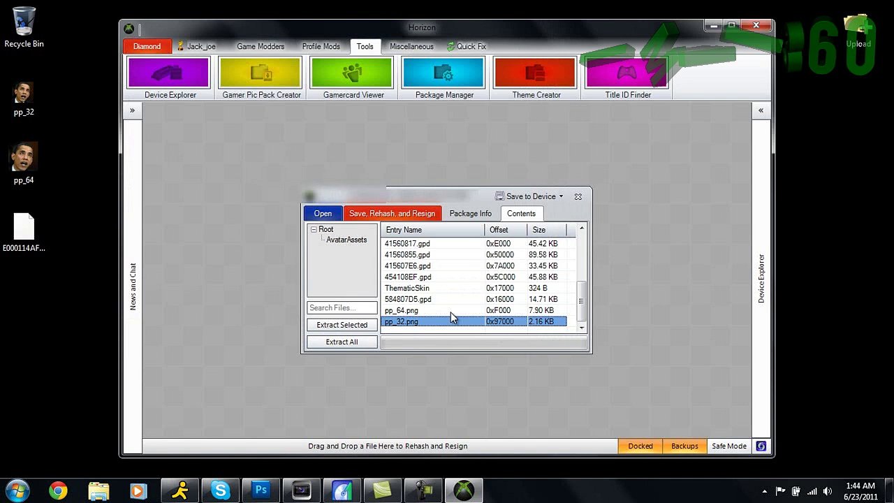
- Save, rehash and resign the profile package, then close it
{"action": "left_click", "coordinate": [426, 216]}
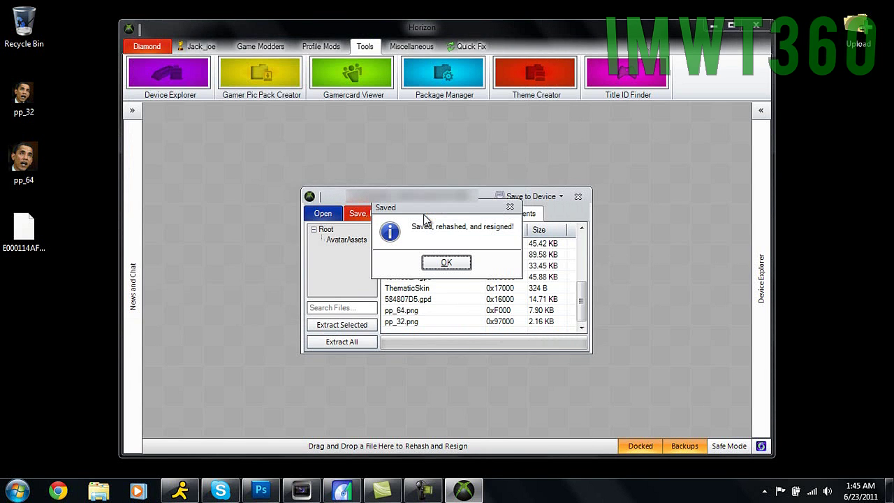
{"action": "left_click", "coordinate": [446, 262]}
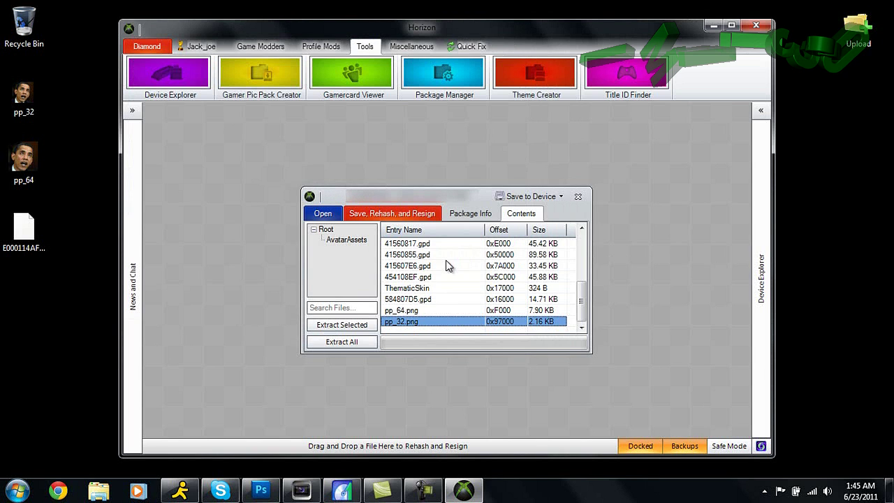
{"action": "left_click", "coordinate": [578, 197]}
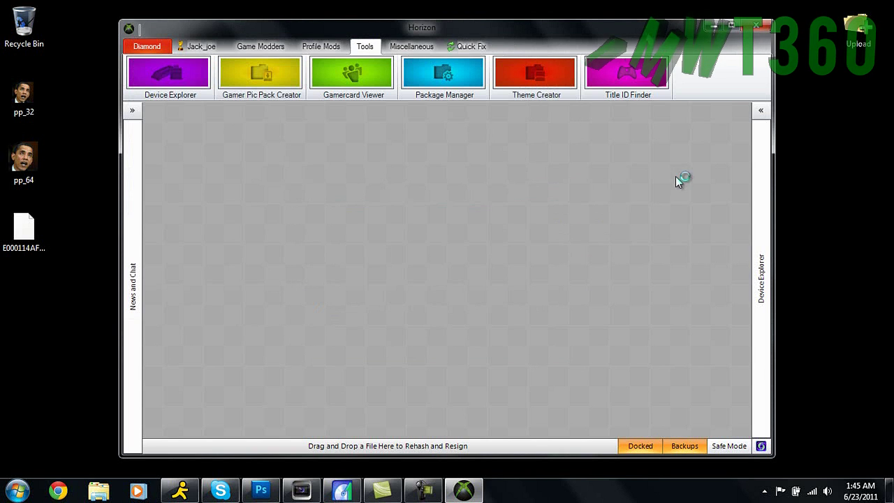
- Inject the edited profile into the flash drive's Gamer Profiles, overwriting the existing copy
{"action": "left_click", "coordinate": [762, 111]}
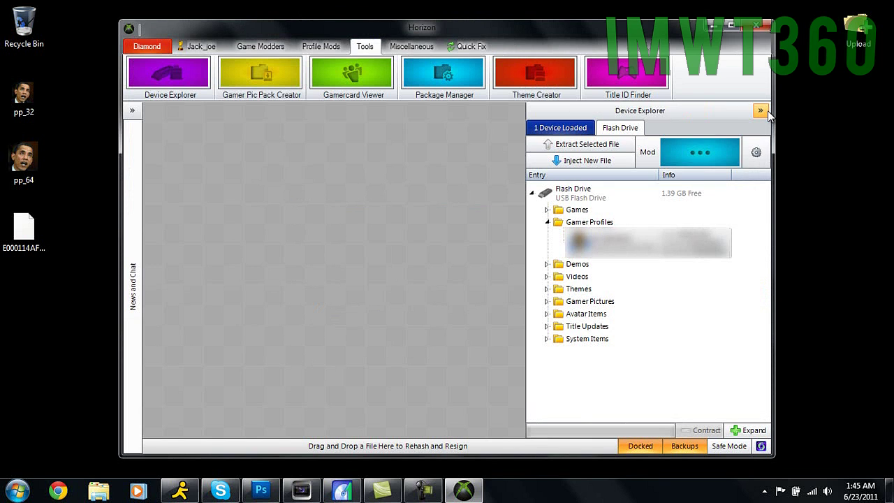
{"action": "right_click", "coordinate": [609, 255]}
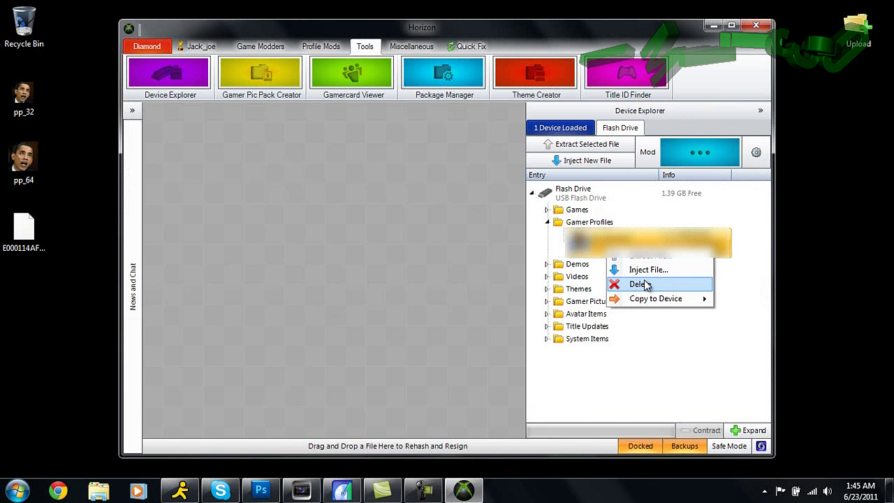
{"action": "left_click", "coordinate": [641, 271]}
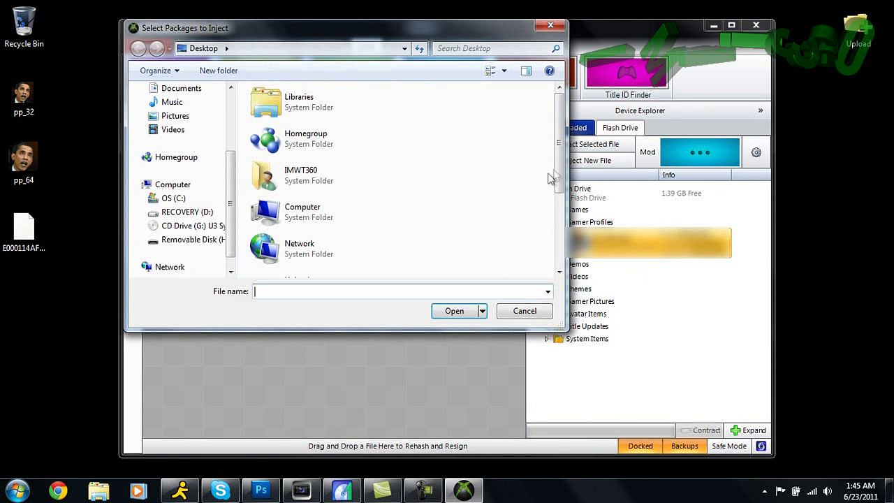
{"action": "scroll", "coordinate": [563, 239], "scroll_direction": "down", "scroll_amount": 3}
{"action": "left_click", "coordinate": [328, 187]}
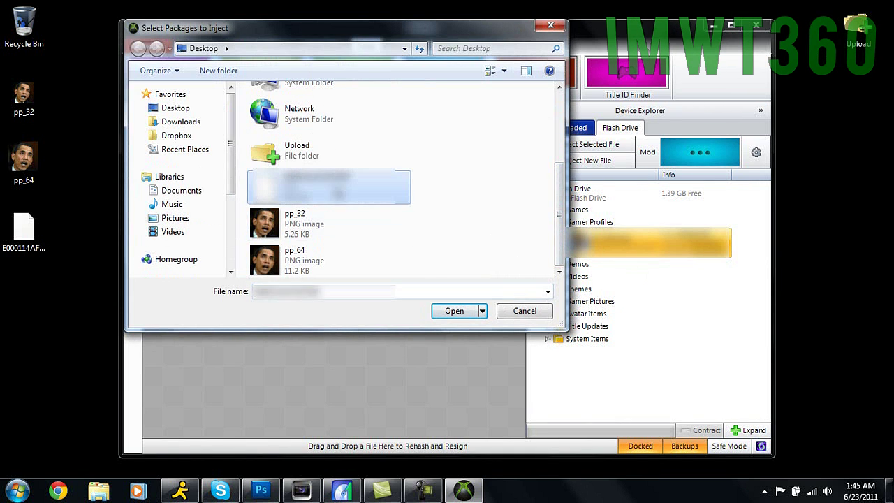
{"action": "left_click", "coordinate": [454, 312]}
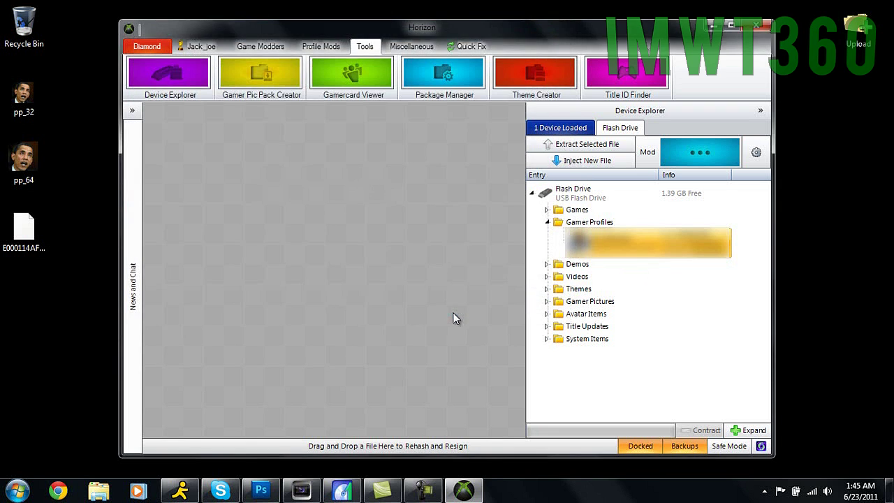
{"action": "left_click", "coordinate": [397, 266]}
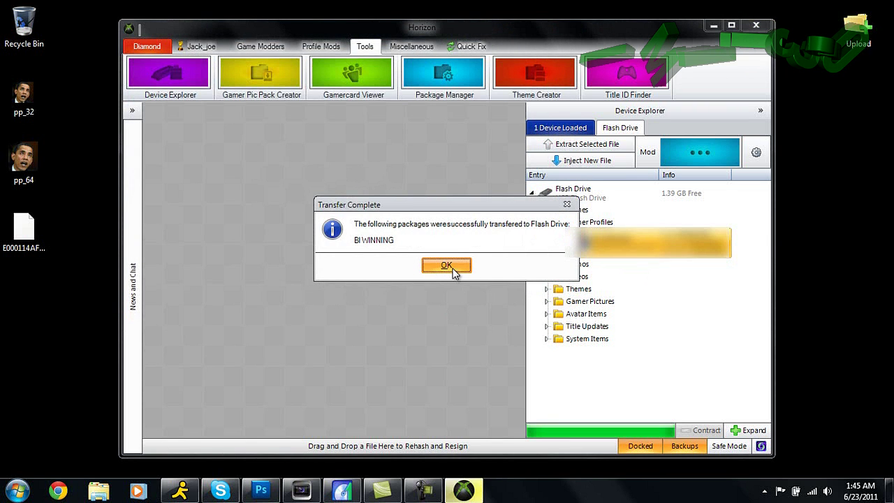
{"action": "left_click", "coordinate": [452, 265]}
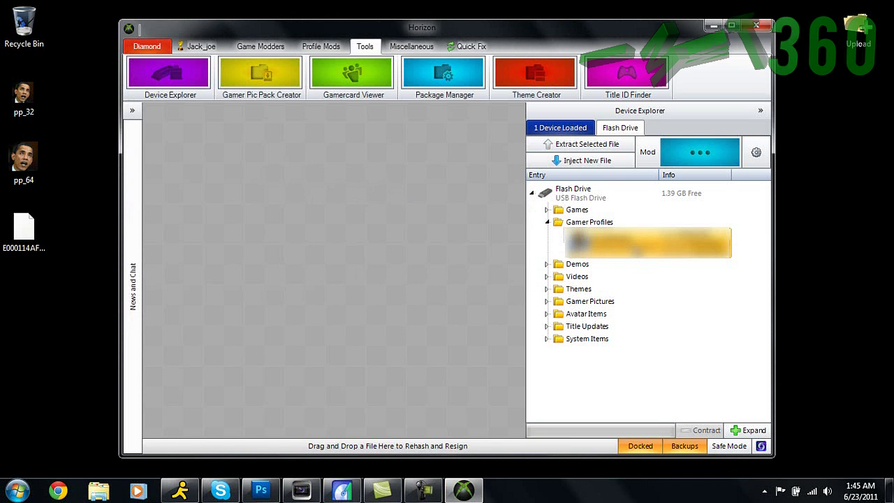
{"action": "left_click", "coordinate": [761, 110]}
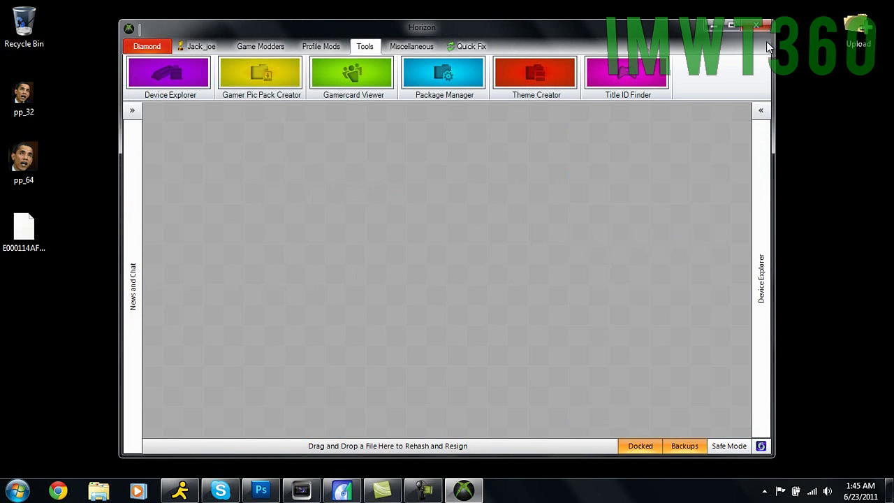
- Close Horizon, confirm the Obama gamerpic on the dashboard, and launch GTA IV from My Xbox
{"action": "left_click", "coordinate": [762, 26]}
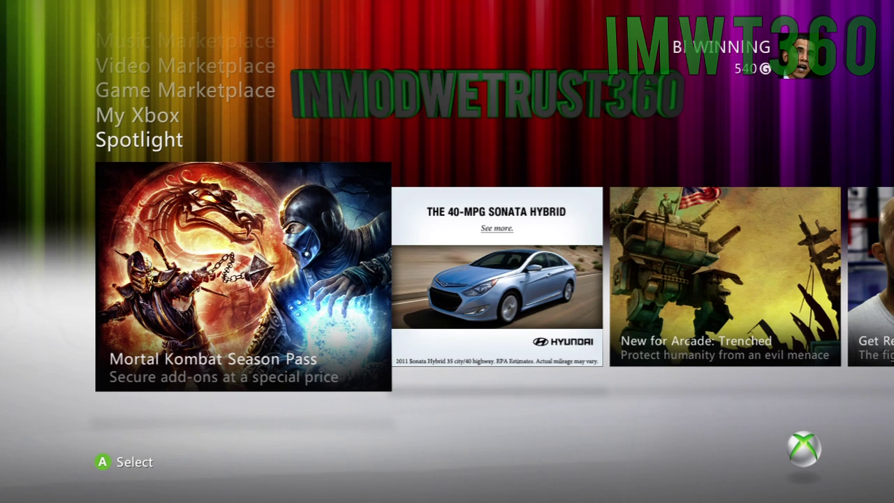
{"action": "key", "text": "Up"}
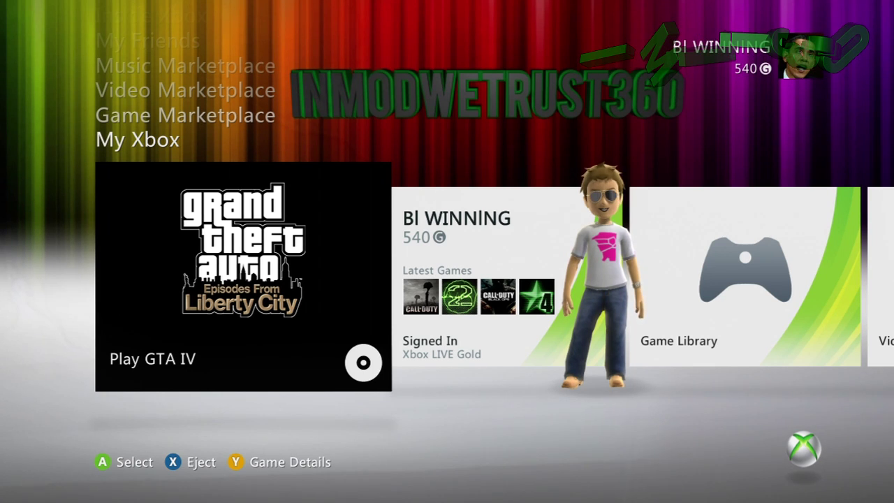
{"action": "key", "text": "Return"}
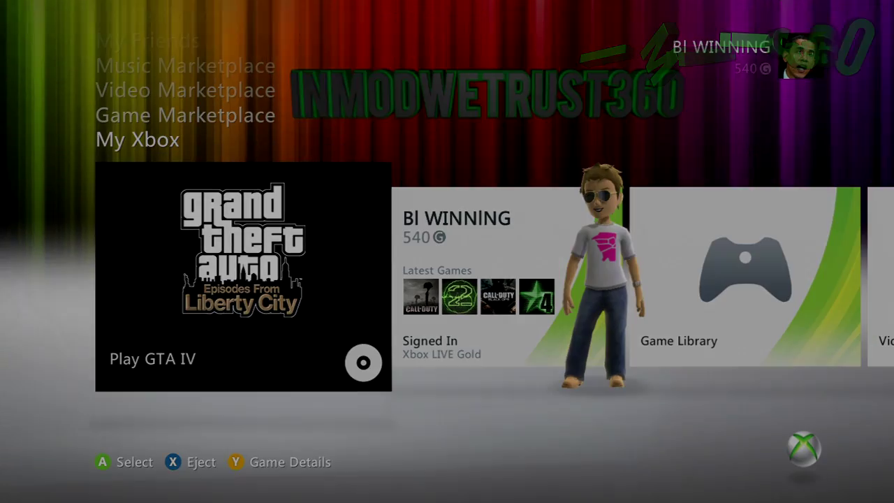